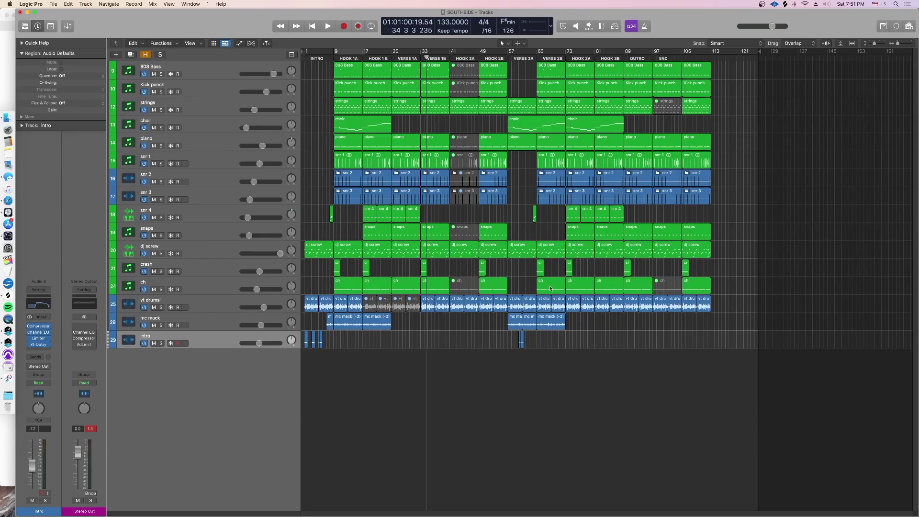
Step: Show the mixer, reset all peak readouts and play SOUTHSIDE from the top to check levels
key(x)
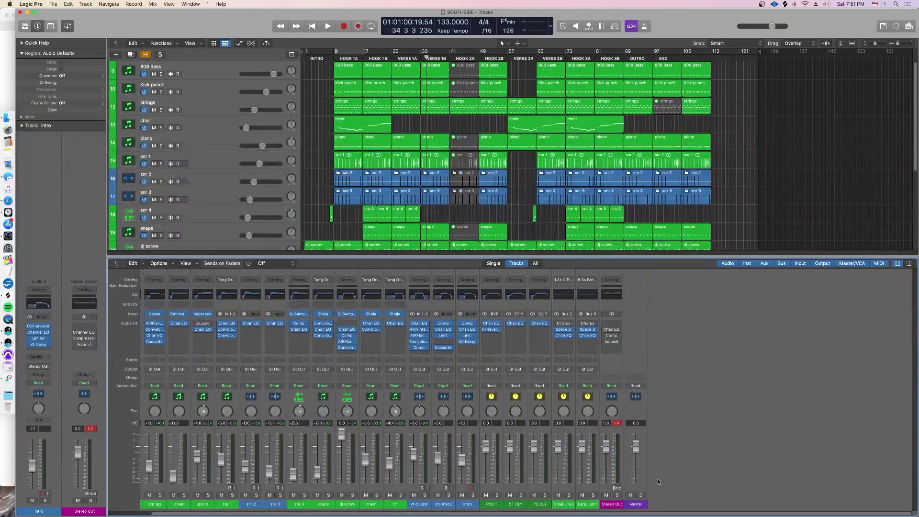
click(614, 423)
key(Return)
key(space)
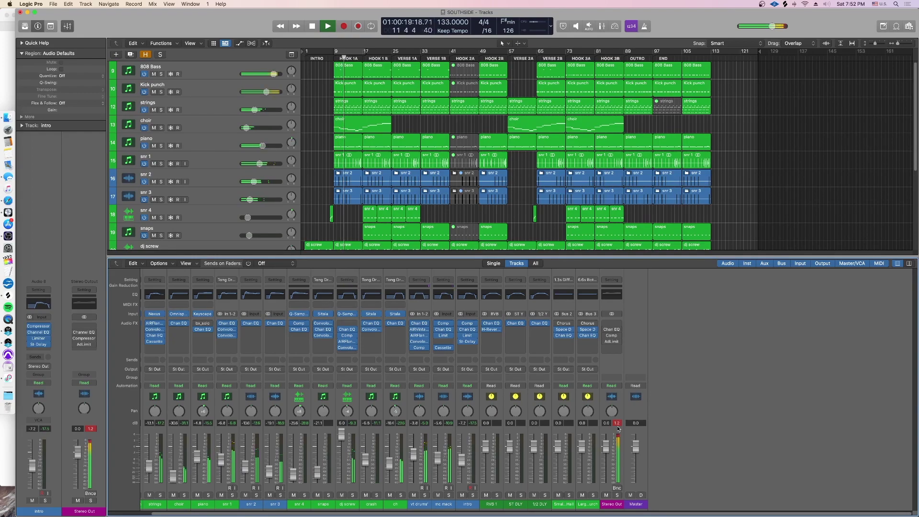
Step: Reset peaks, select all tracks and pull every fader down together by about 5 dB
key(space)
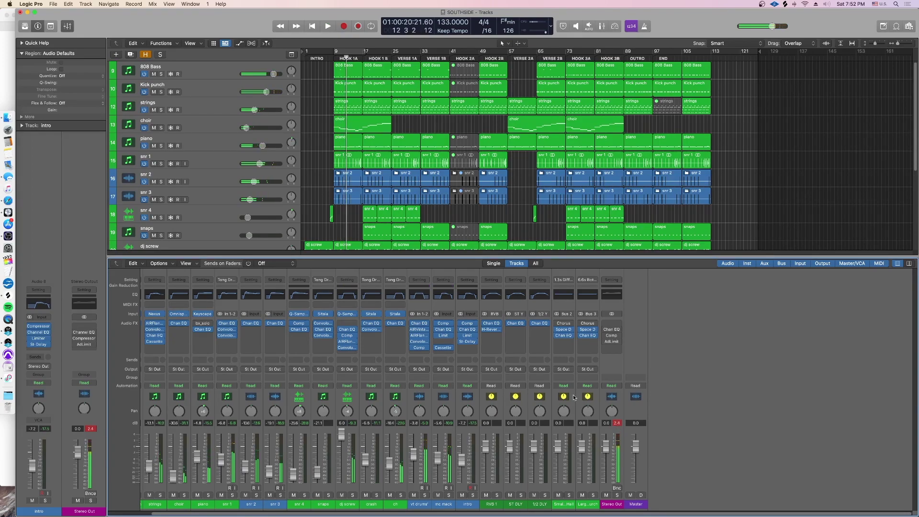
click(618, 424)
scroll(719, 194, down, 2)
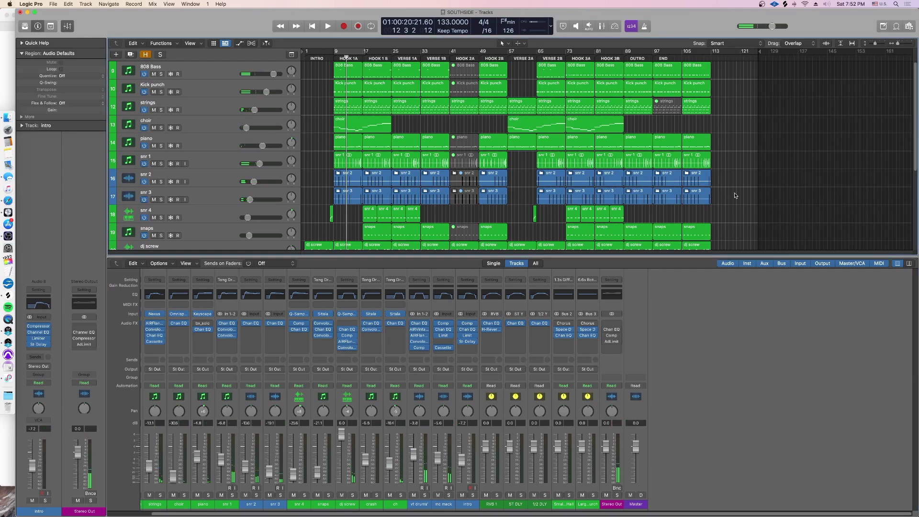
key(super+a)
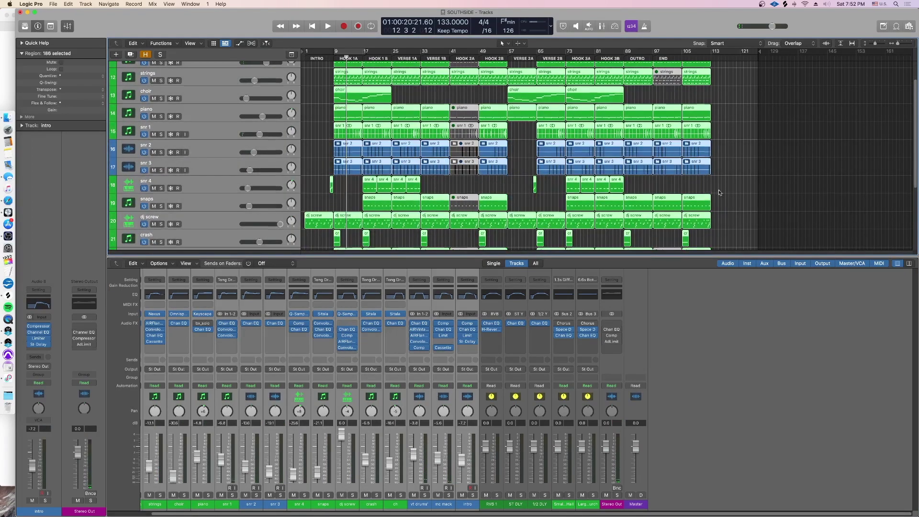
key(z)
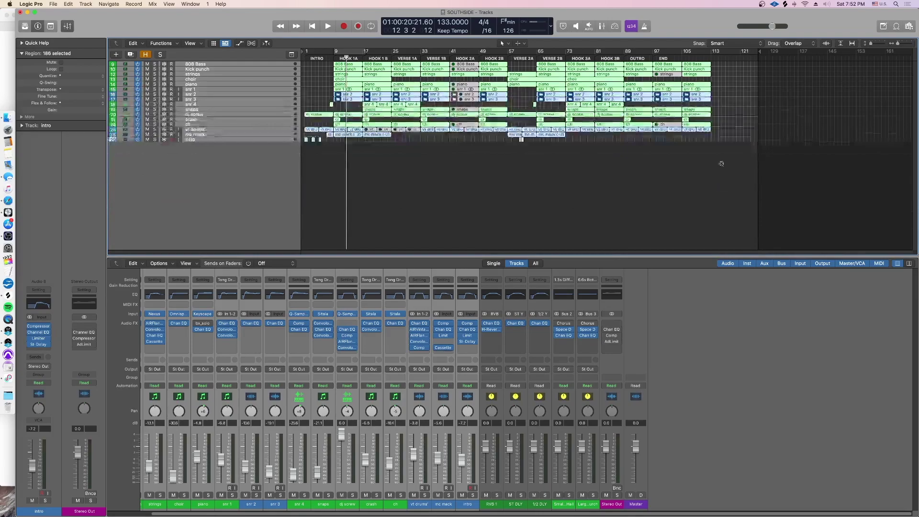
drag(338, 438, 338, 449)
Step: Replay from HOOK 1A at bar 9, nudging all levels slightly lower to recheck peaks
key(Return)
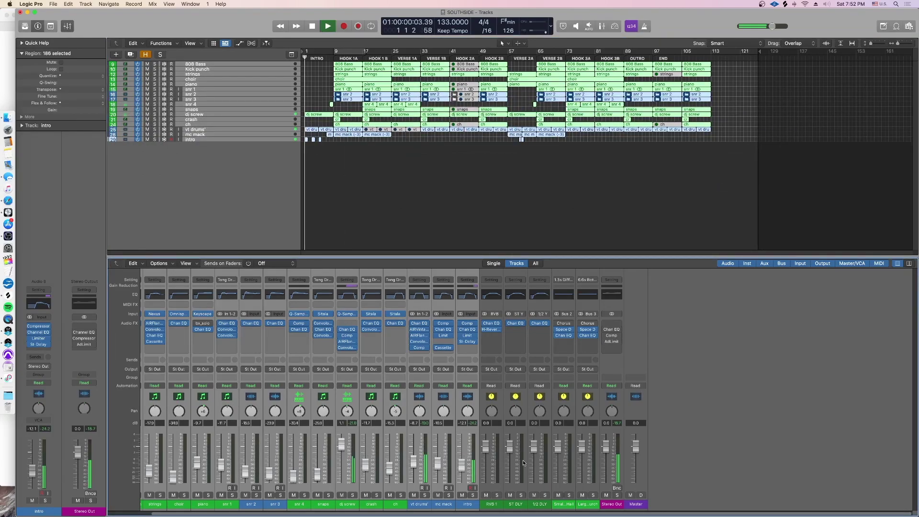
key(space)
click(335, 51)
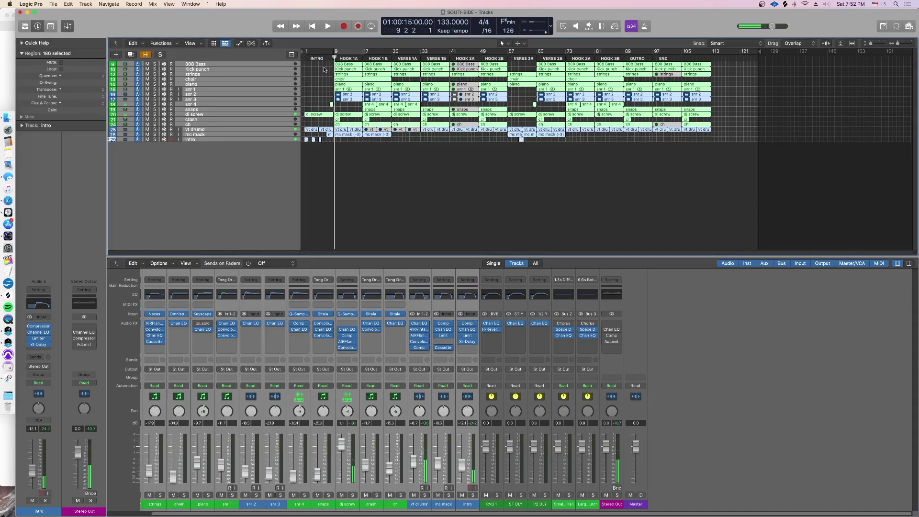
key(space)
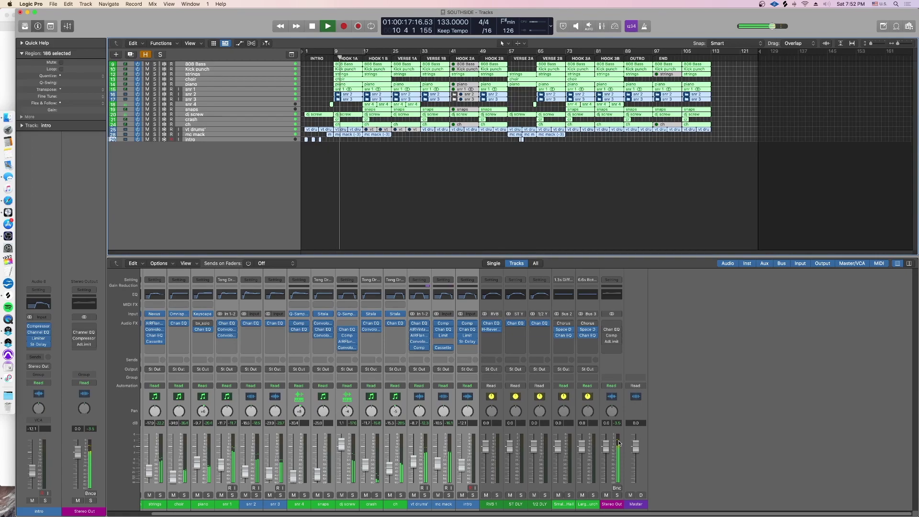
key(space)
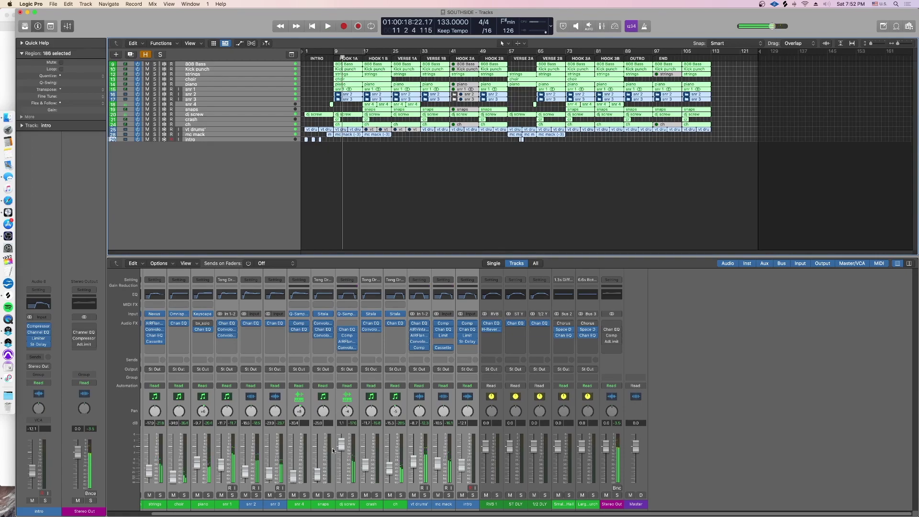
drag(344, 448, 344, 450)
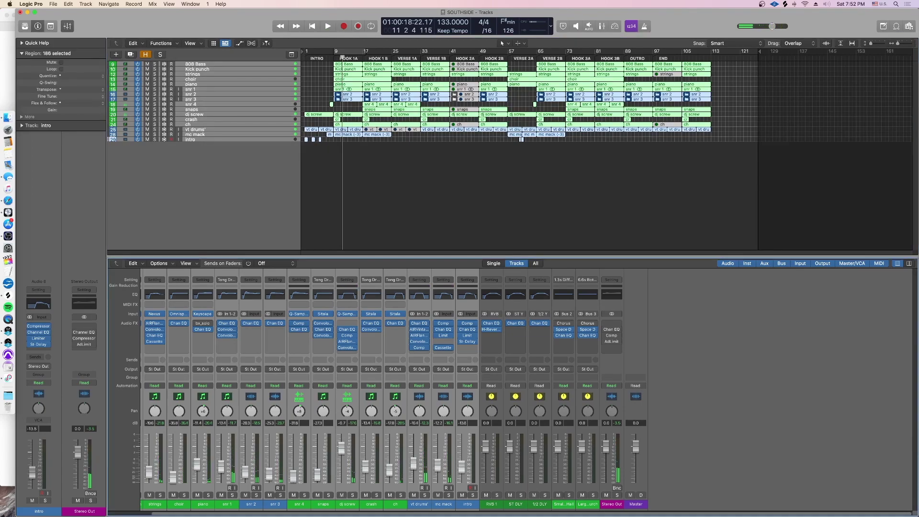
key(space)
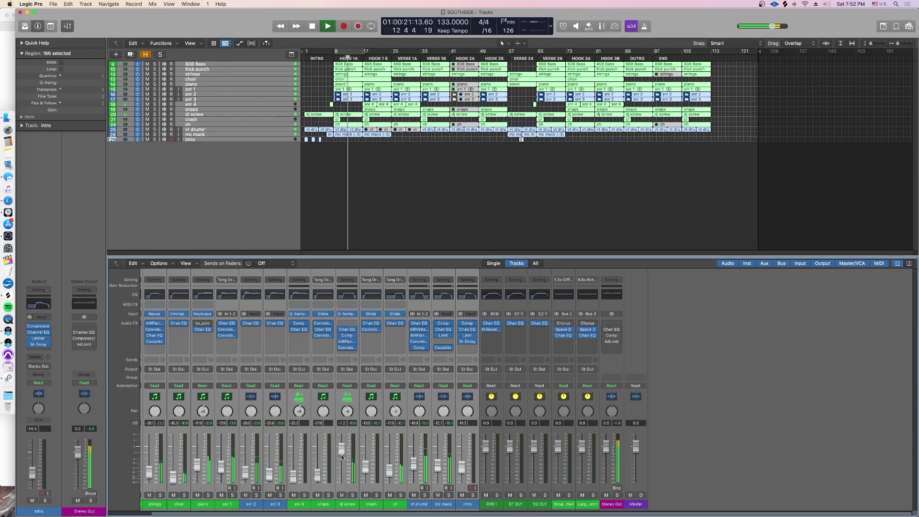
Step: Insert a stereo MultiMeter on the Stereo Out from the Metering plug-ins
key(space)
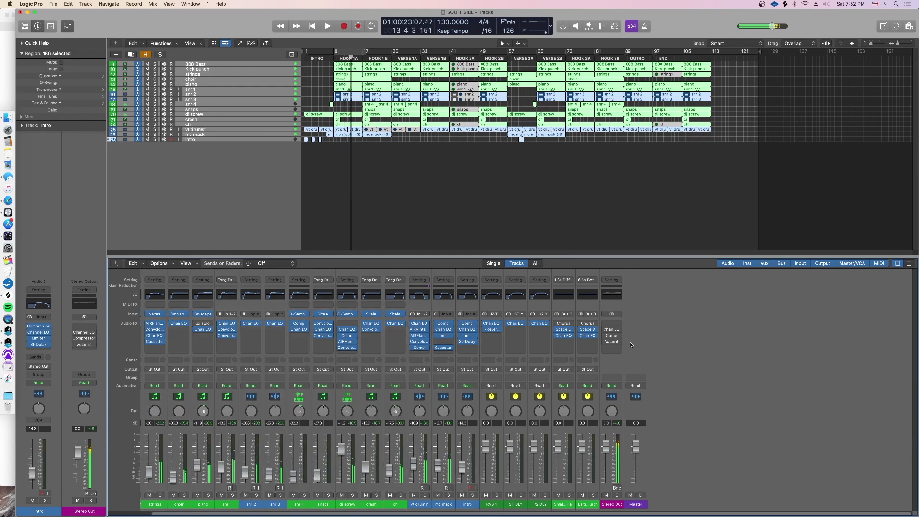
click(614, 327)
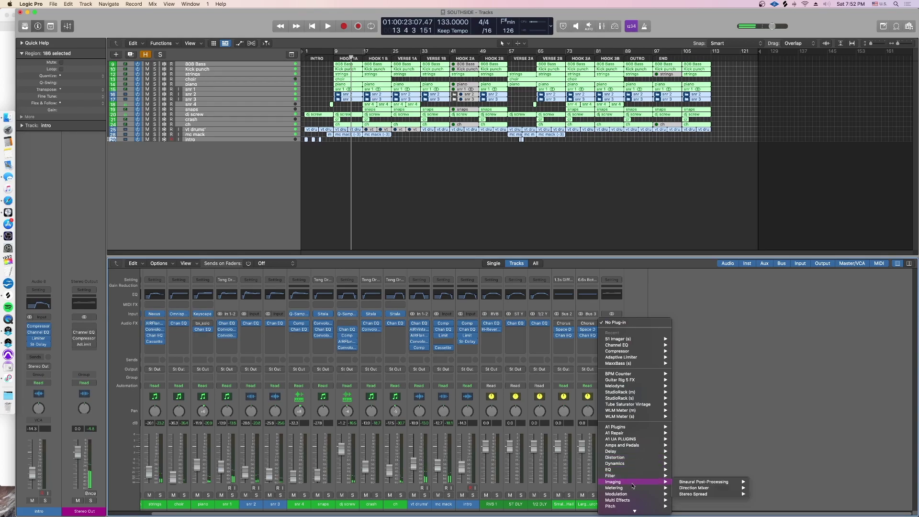
mouse_move(662, 488)
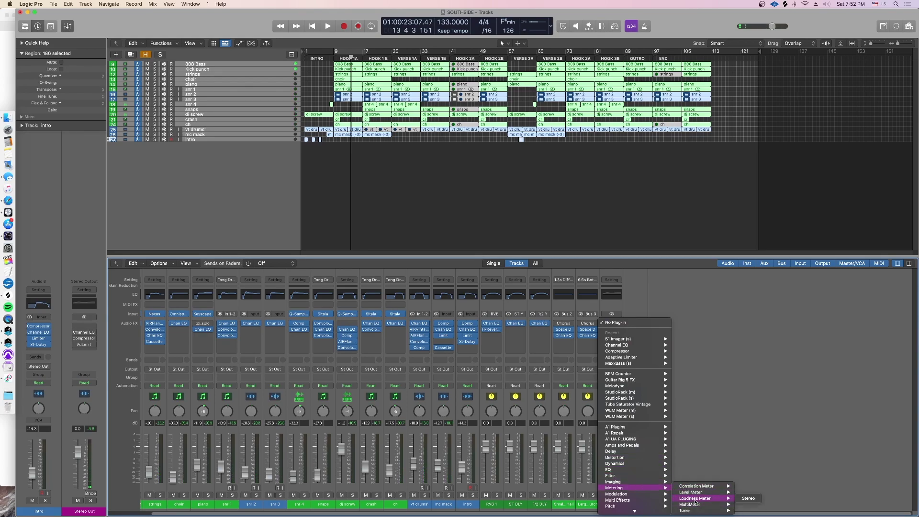
mouse_move(697, 493)
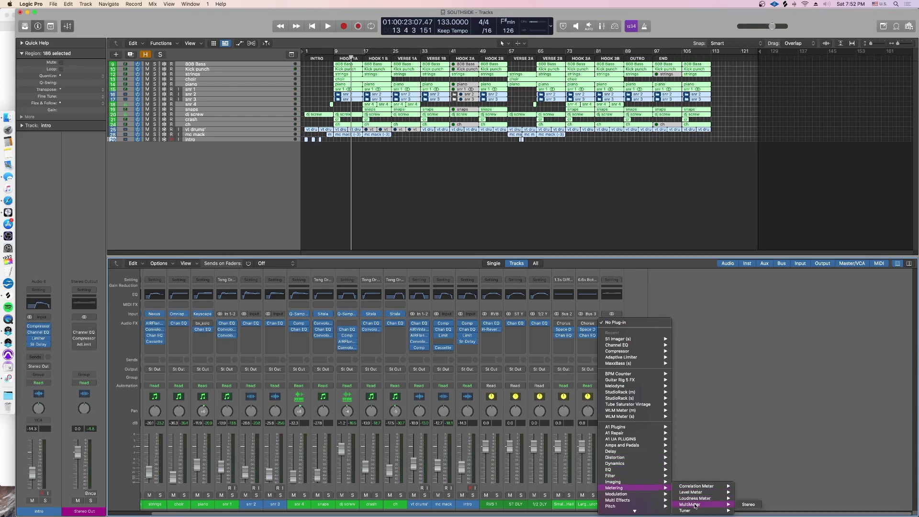
click(747, 505)
Step: Set the MultiMeter's level target to -14 and play to compare levels
key(space)
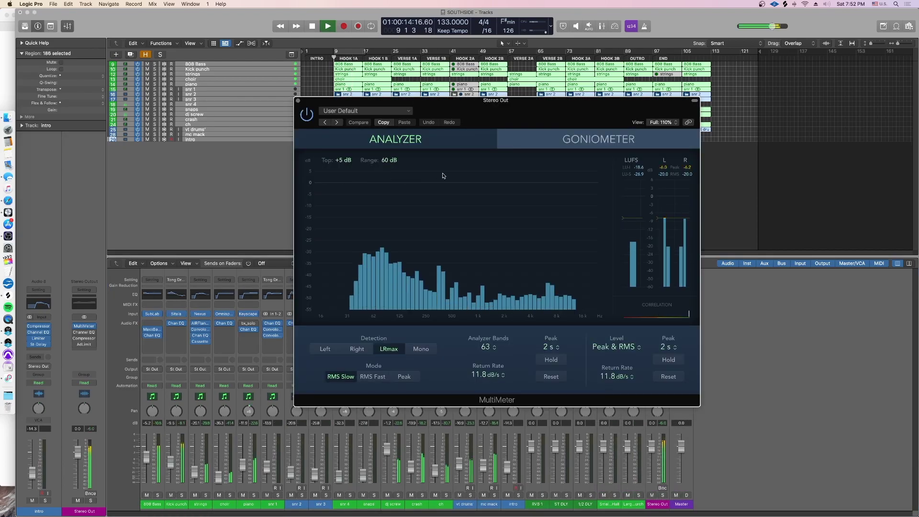
click(631, 227)
key(space)
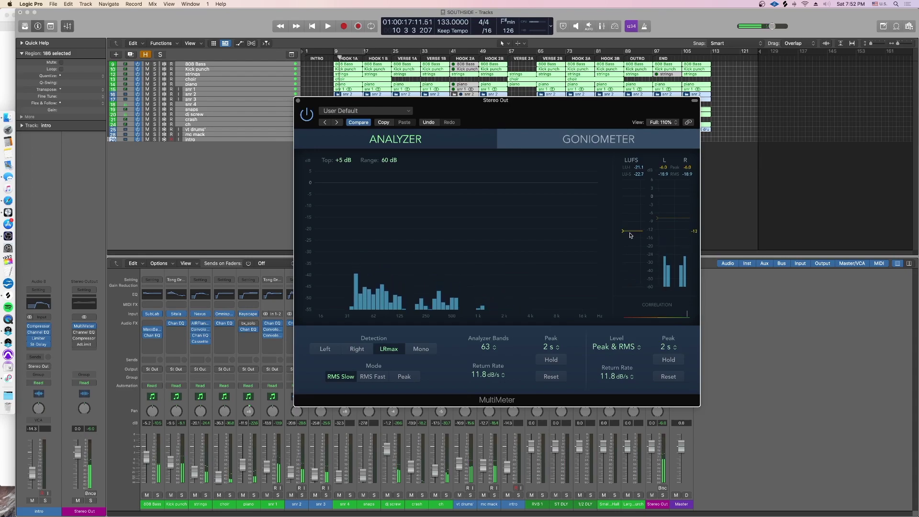
drag(631, 227, 631, 237)
key(space)
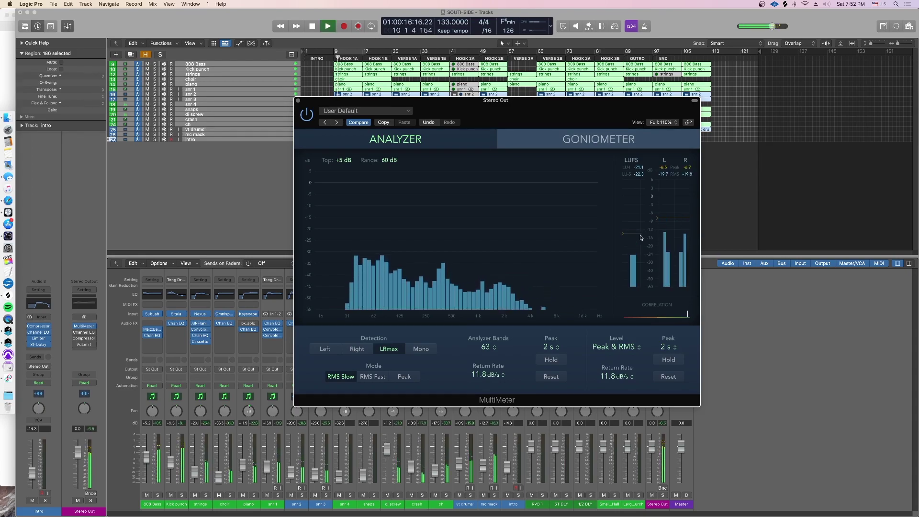
Step: Move the MultiMeter after the Adaptive Limiter and shrink its window at the left
click(297, 101)
key(space)
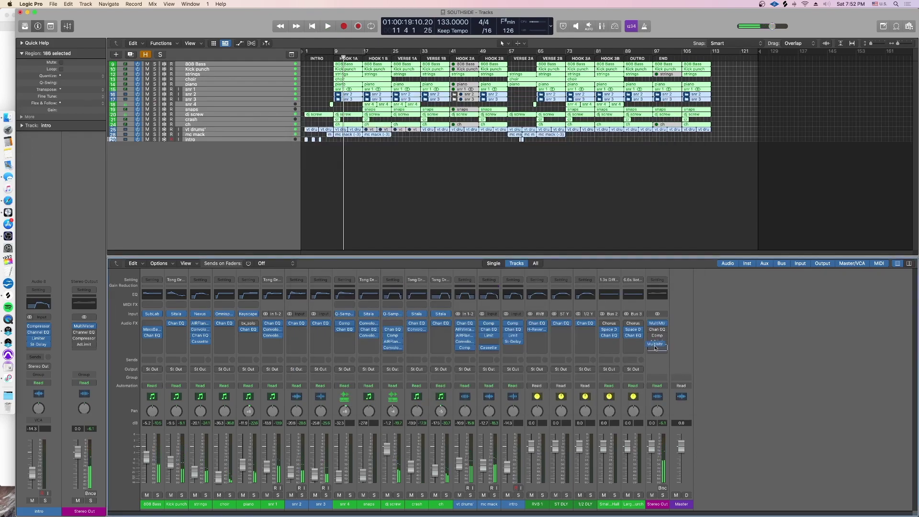
drag(655, 354, 657, 353)
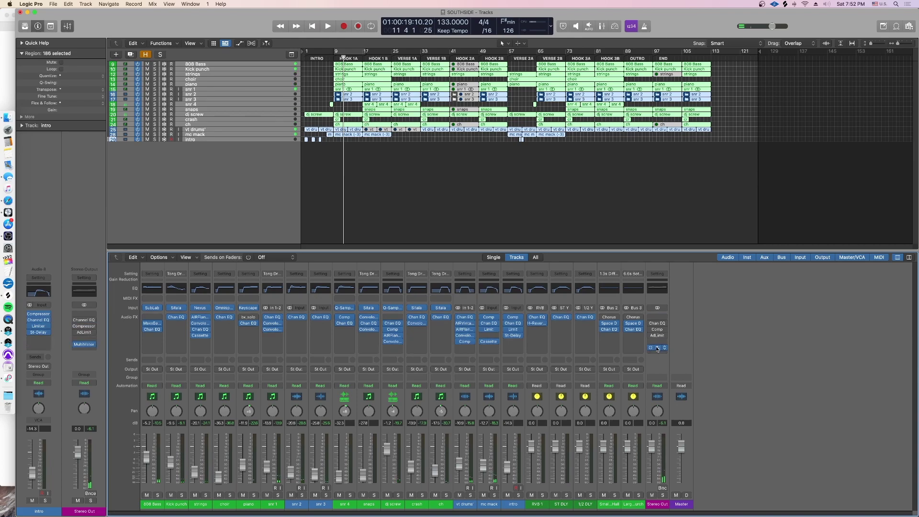
click(657, 348)
drag(482, 95, 228, 99)
drag(432, 387, 284, 285)
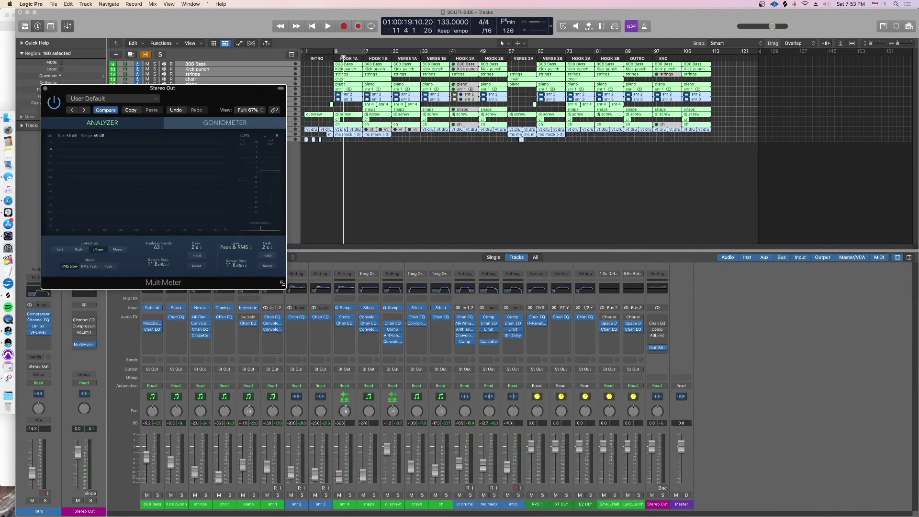
key(space)
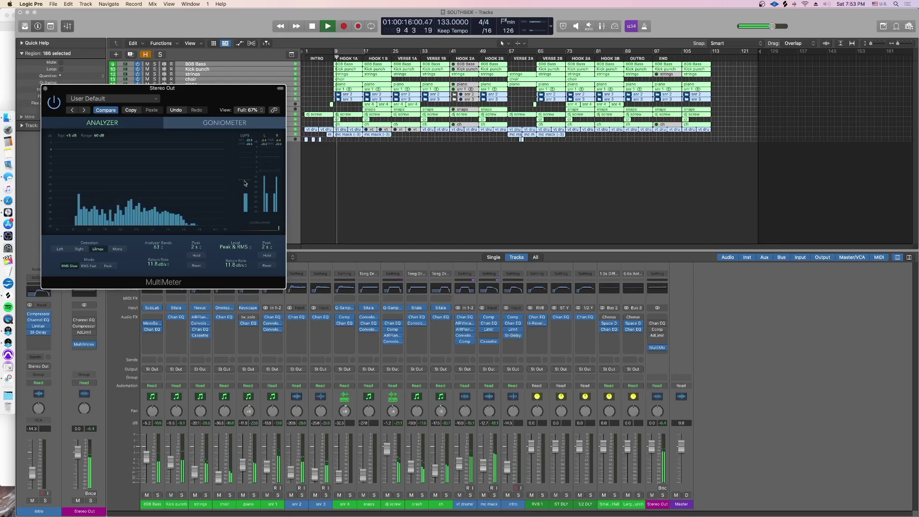
Step: Glance at the Stereo Out Channel EQ, then play the section again from bar 10
key(space)
click(658, 324)
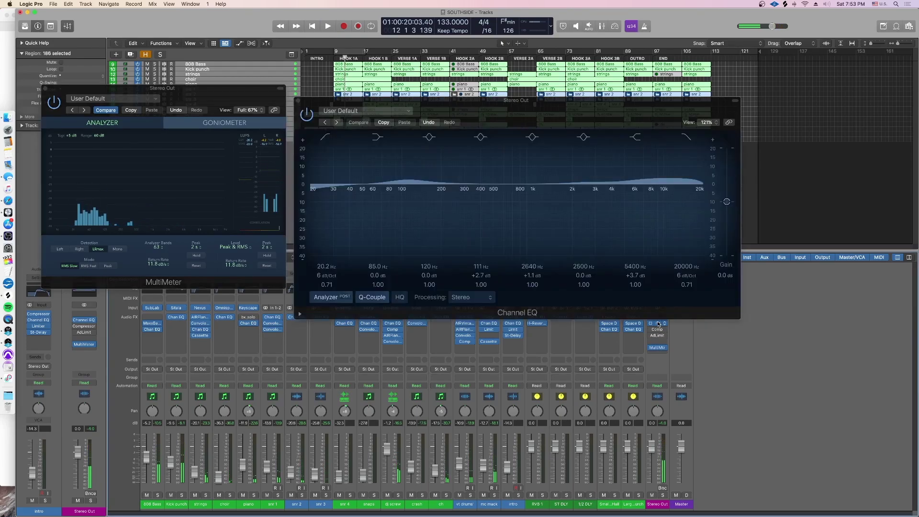
click(298, 102)
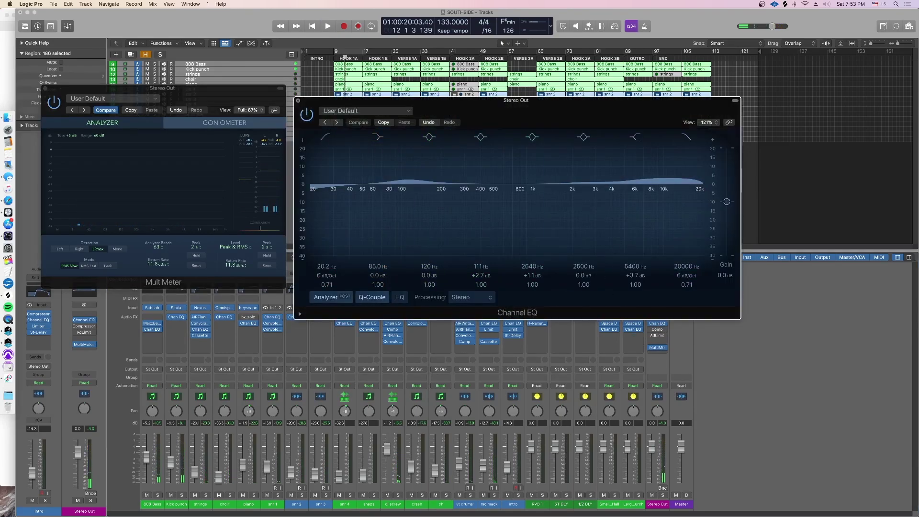
key(space)
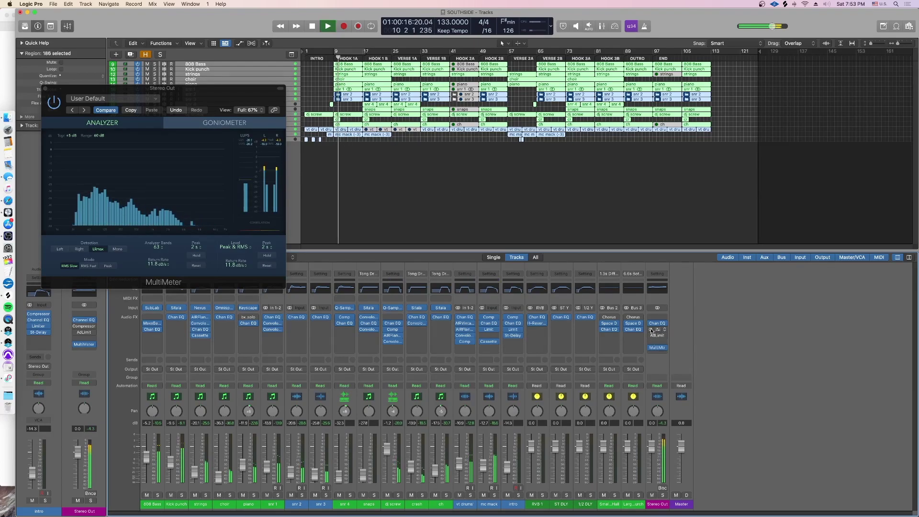
key(space)
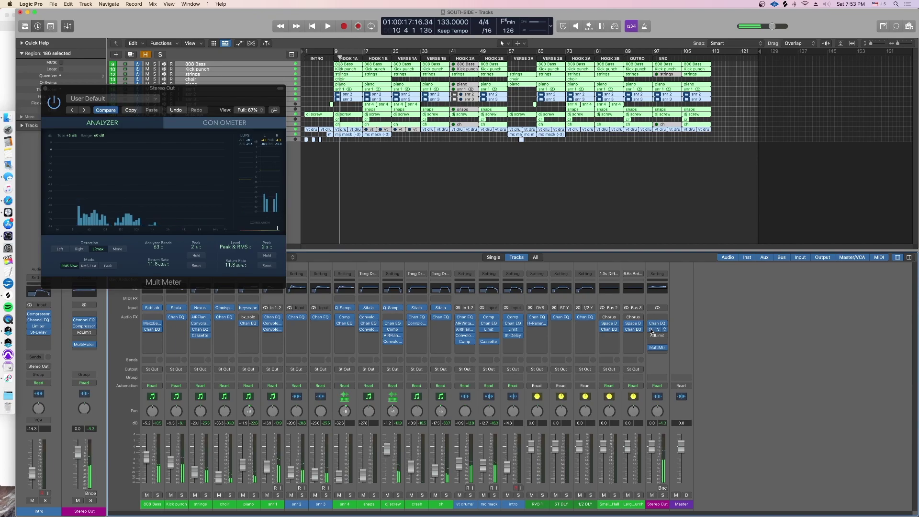
key(space)
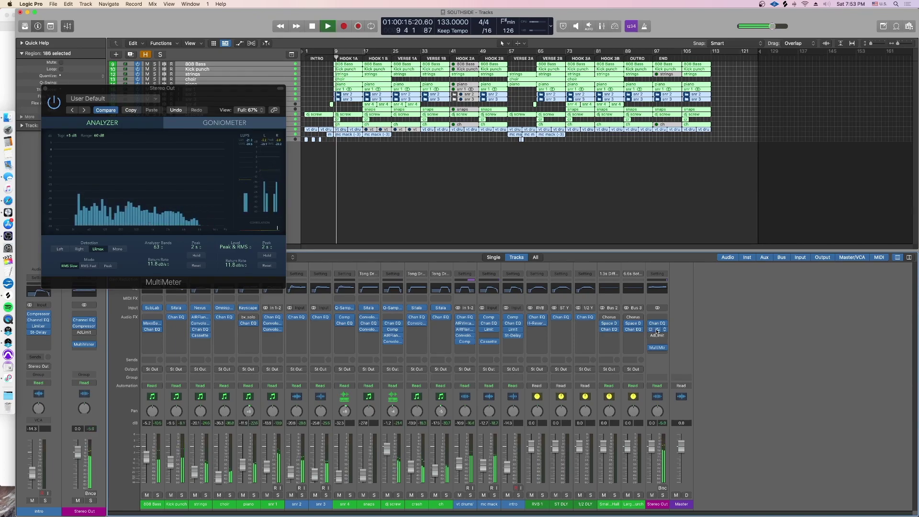
Step: Open the Stereo Out SSL Bus compressor, view its side chain, and audition from bar 9
click(657, 330)
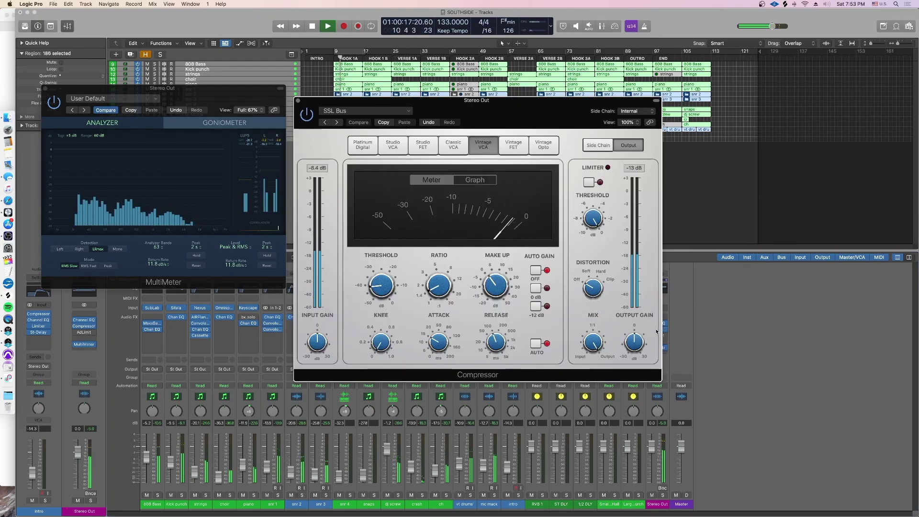
key(space)
click(598, 145)
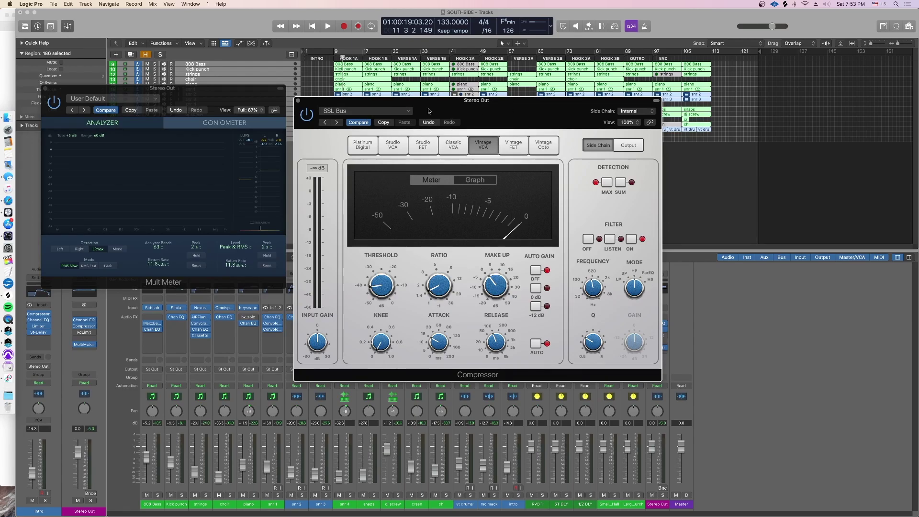
drag(436, 287, 465, 317)
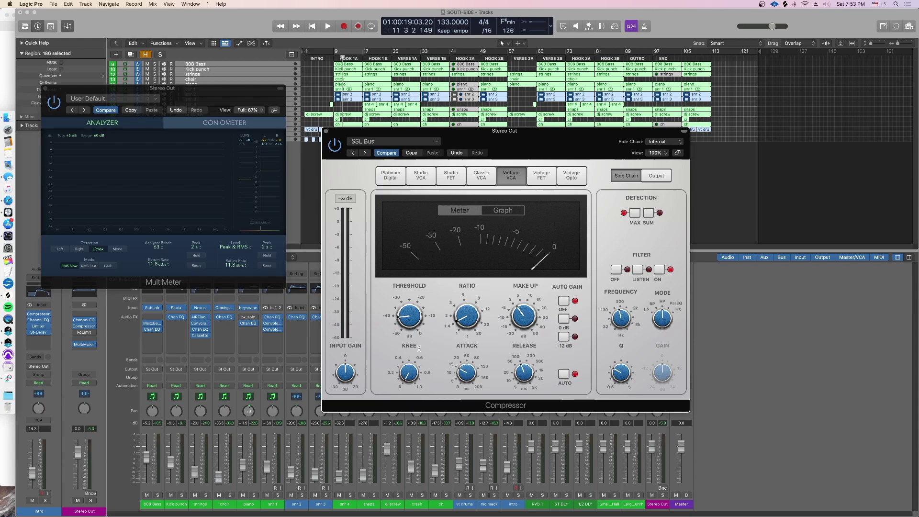
mouse_move(467, 300)
key(space)
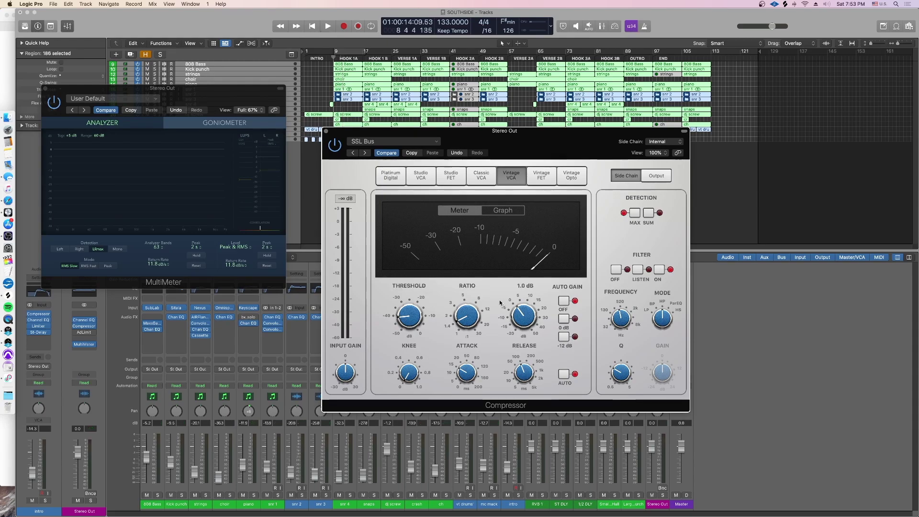
drag(345, 135, 338, 135)
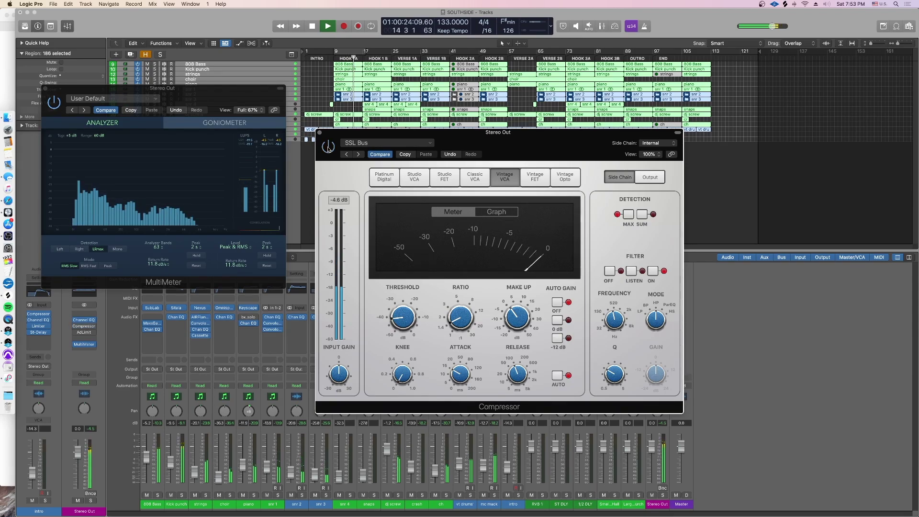
key(space)
key(space)
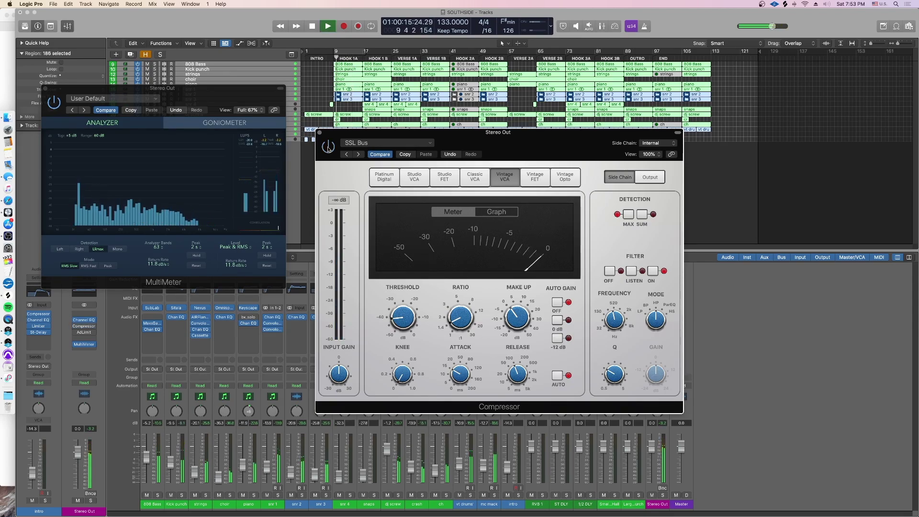
key(space)
key(space)
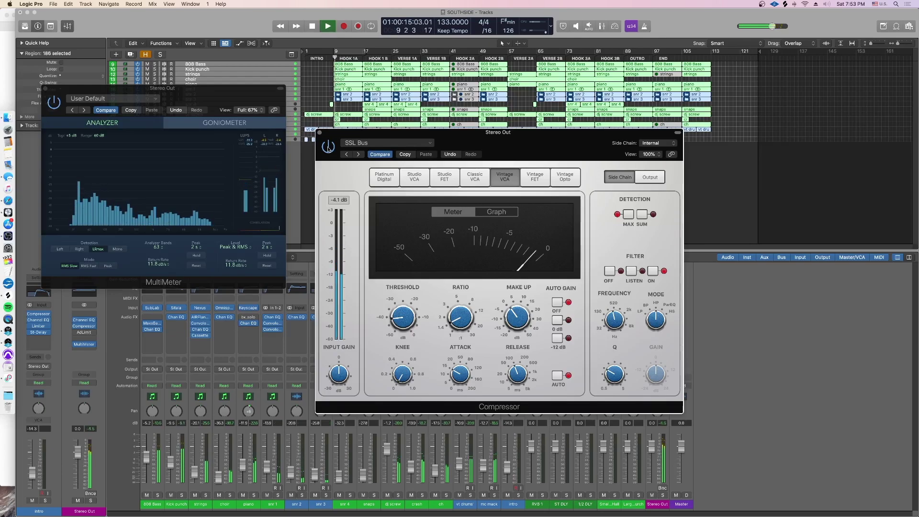
Step: Close the compressor and MultiMeter windows and stop playback
click(320, 132)
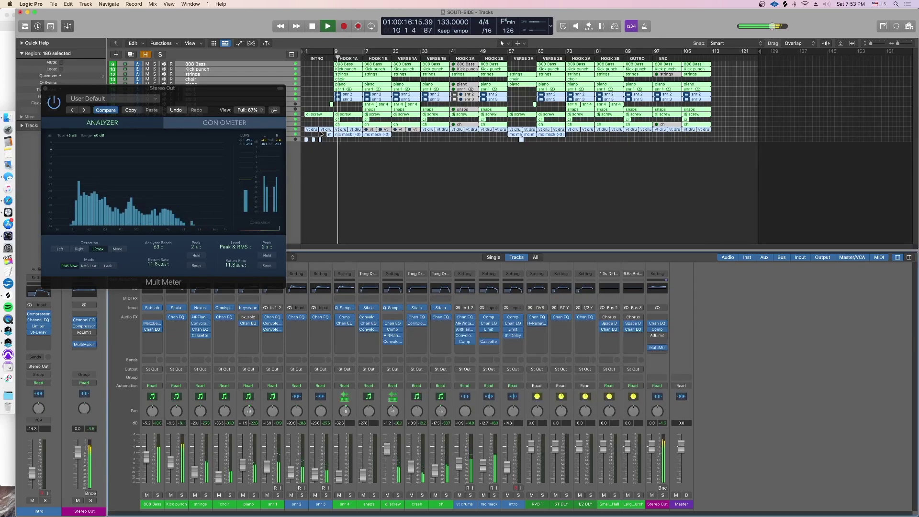
click(42, 89)
key(space)
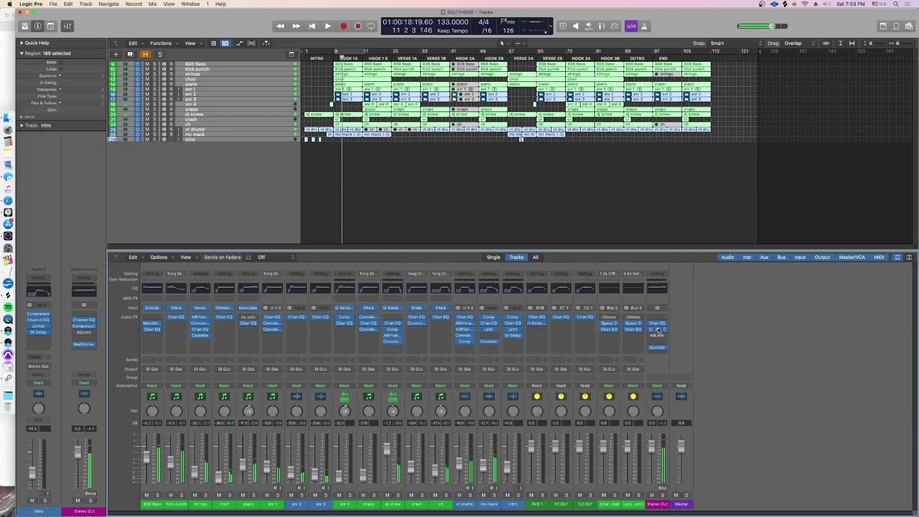
click(658, 330)
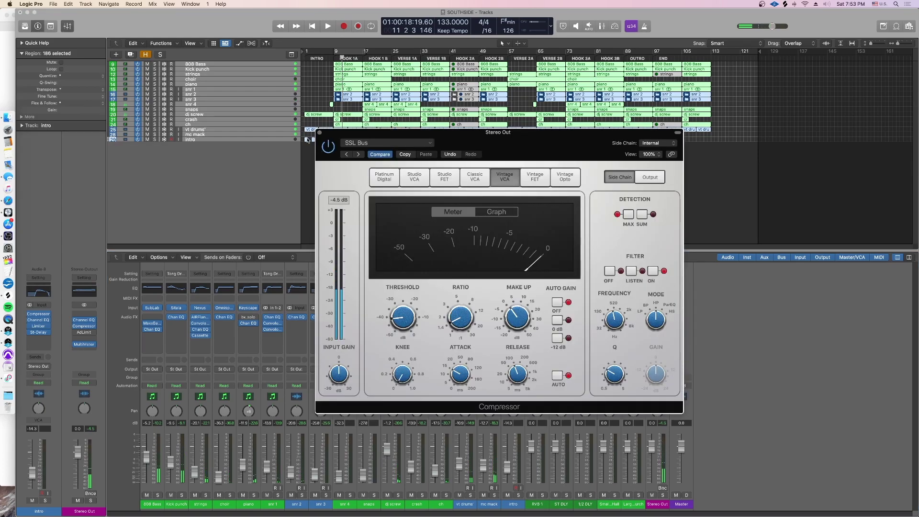
click(320, 133)
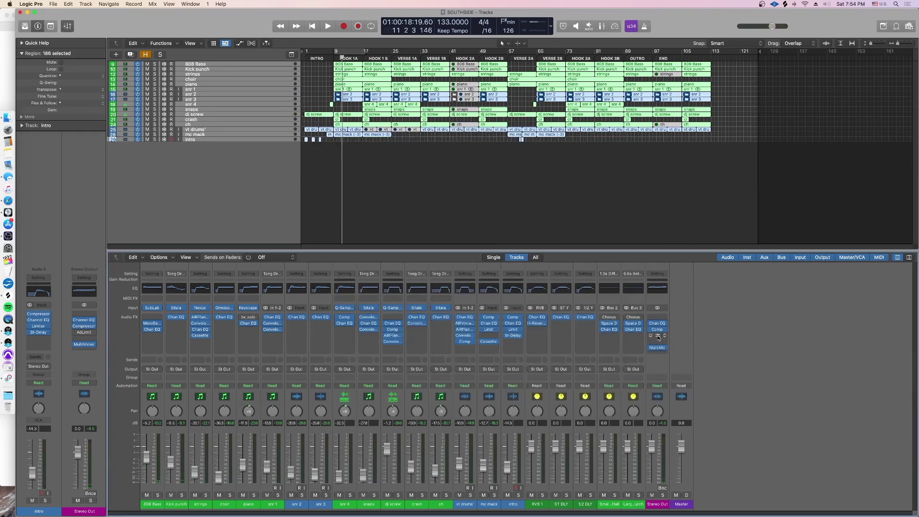
Step: Play through the Adaptive Limiter (9.2 dB gain, -0.2 dB ceiling) with the MultiMeter open
click(657, 334)
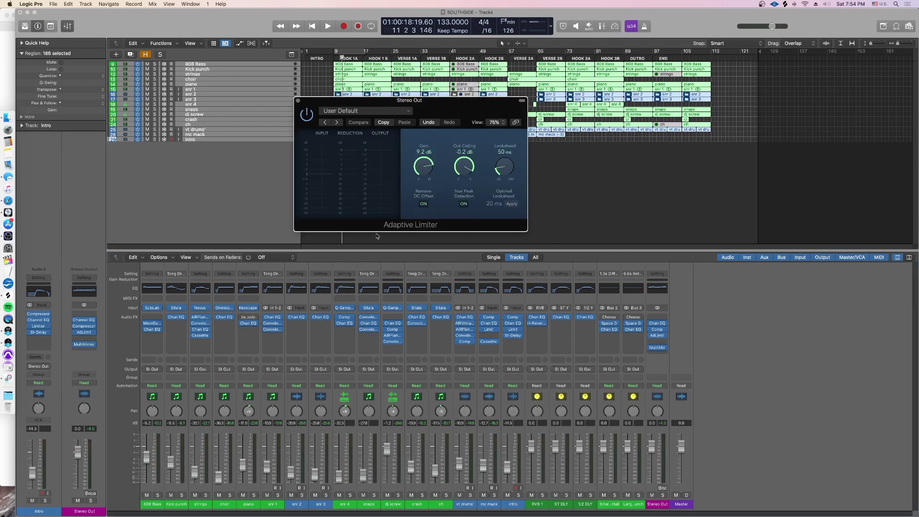
key(space)
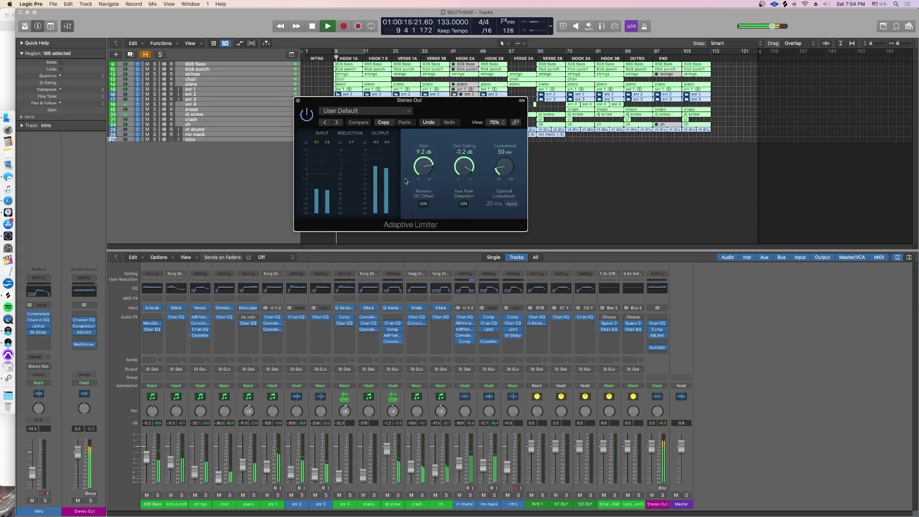
click(659, 349)
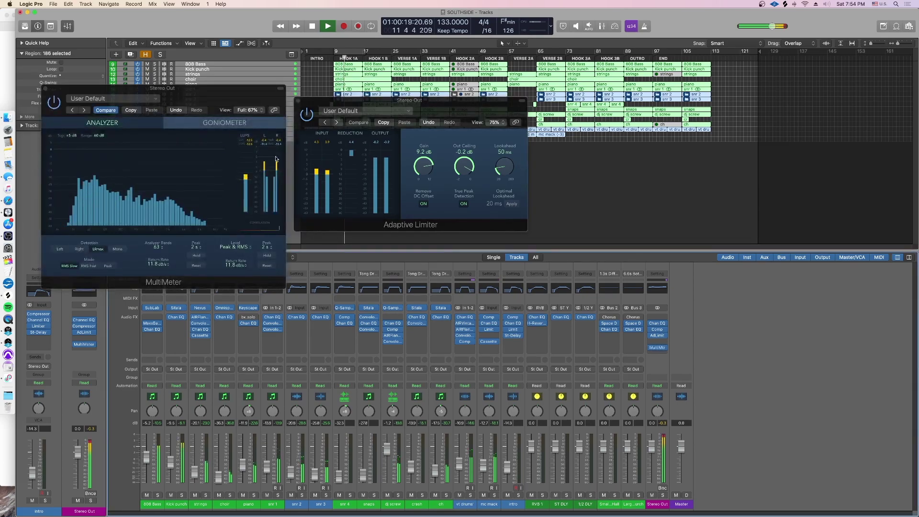
click(287, 289)
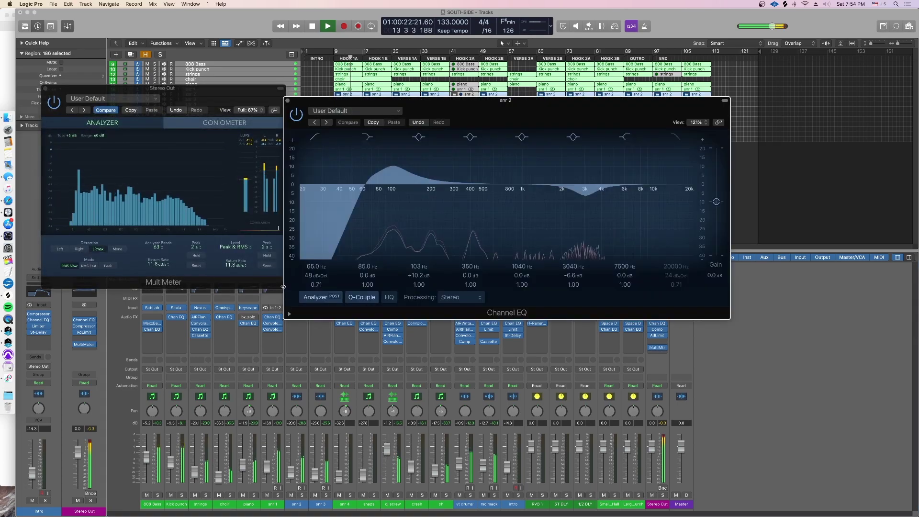
click(287, 101)
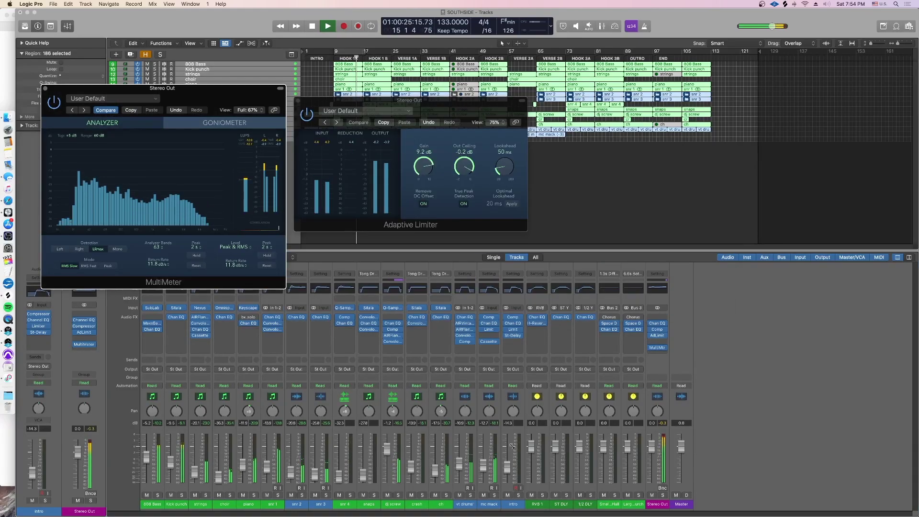
Step: Enlarge the MultiMeter, move the limiter aside and turn its gain down to 5.8 dB
drag(282, 287, 447, 394)
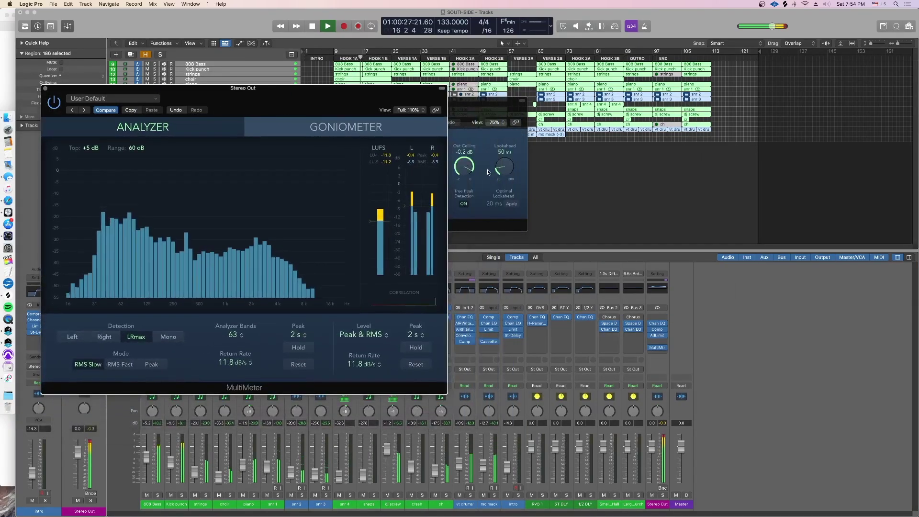
drag(487, 106, 711, 191)
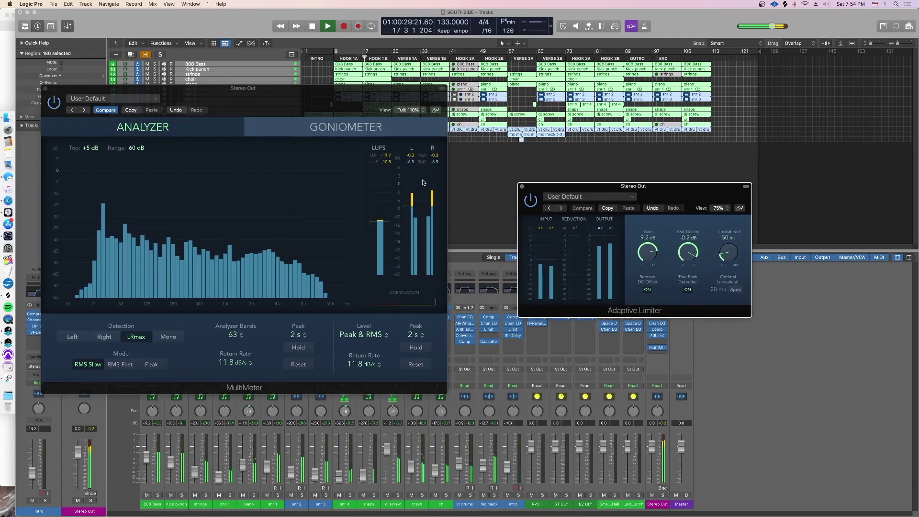
drag(654, 252, 656, 262)
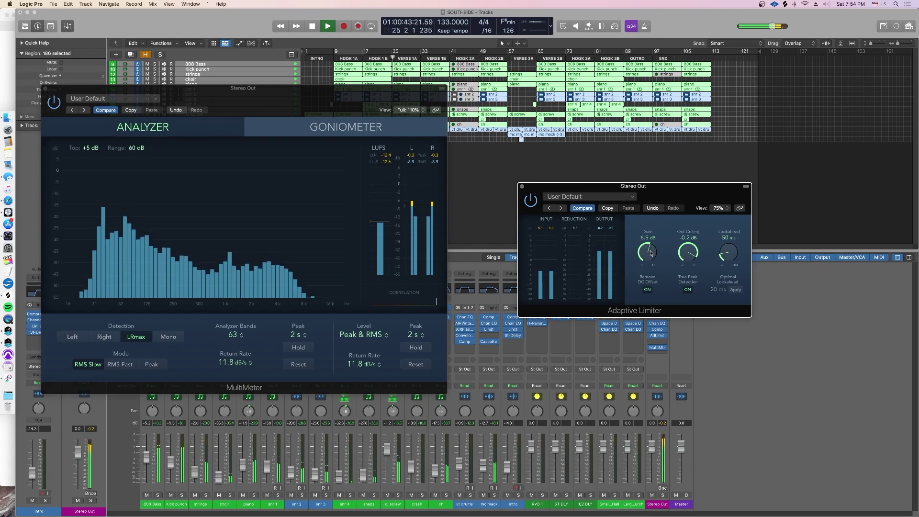
drag(651, 254, 656, 257)
key(space)
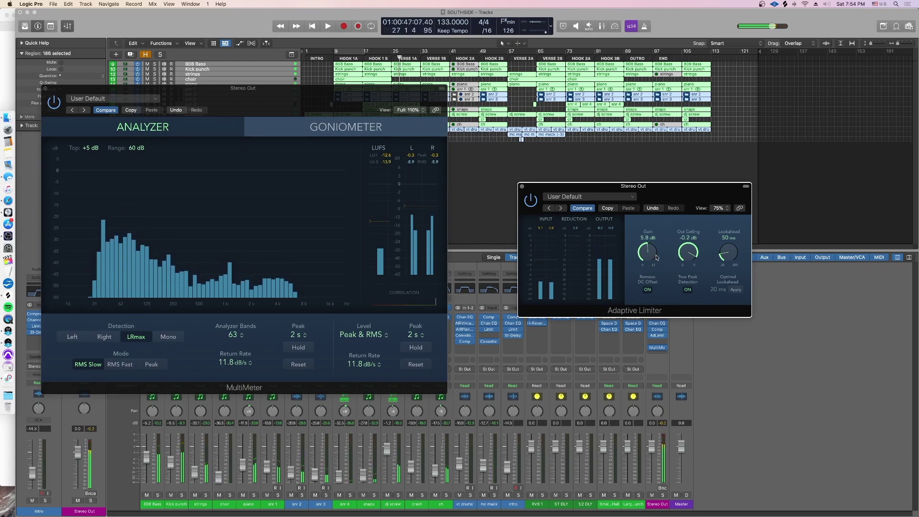
Step: Move the project end marker to bar 115 and open Bounce Project or Section
click(111, 15)
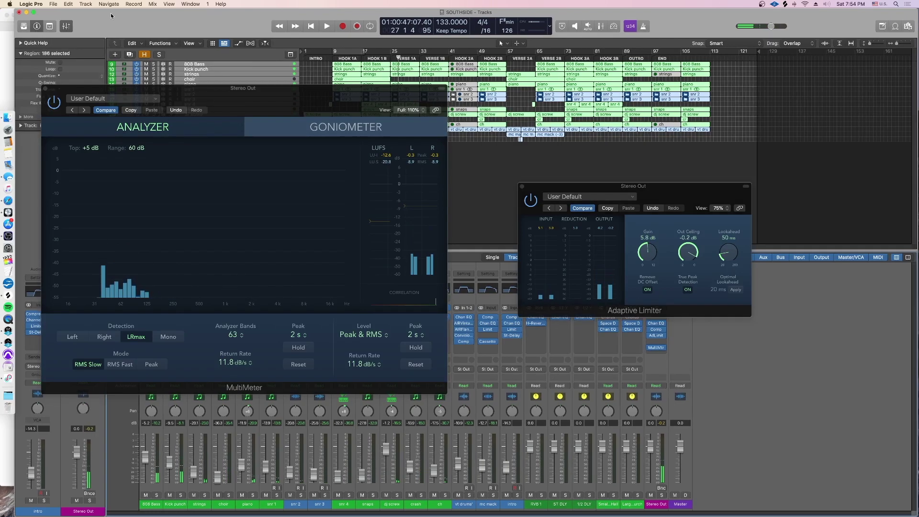
click(32, 4)
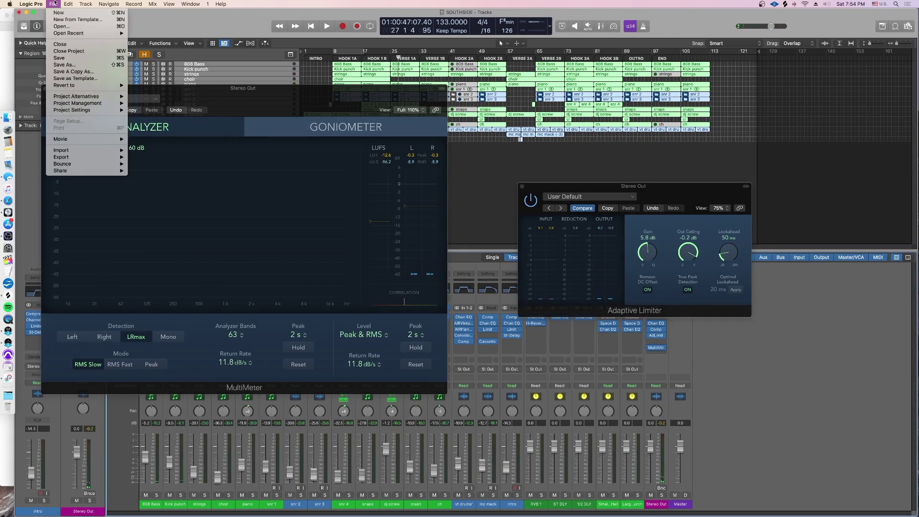
mouse_move(72, 164)
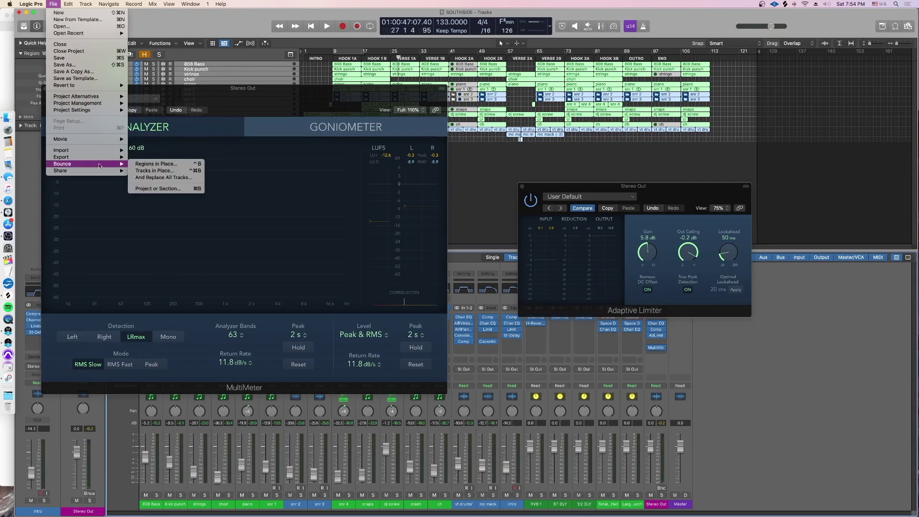
click(157, 188)
drag(757, 51, 718, 57)
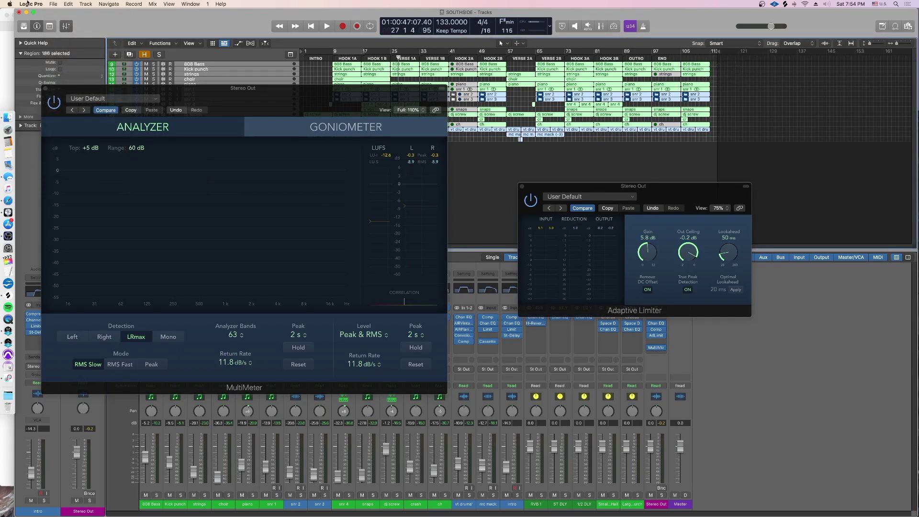
click(53, 3)
mouse_move(75, 164)
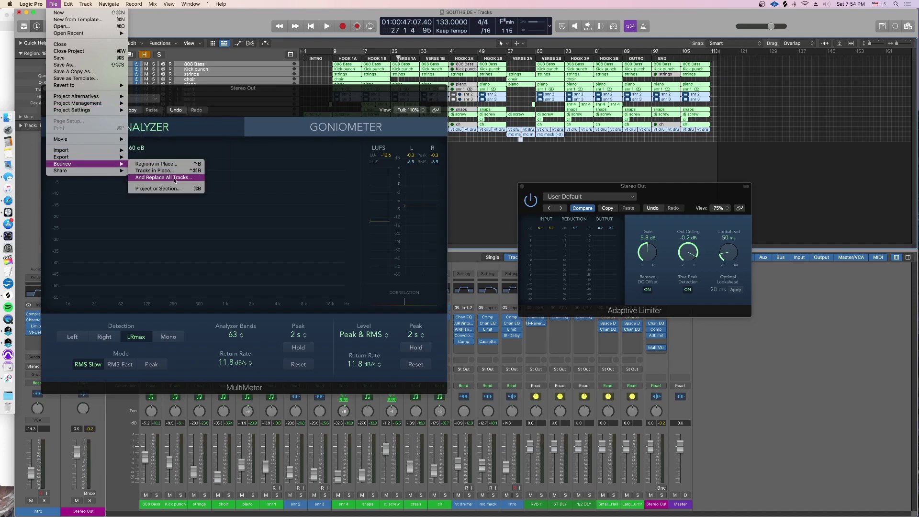
click(173, 189)
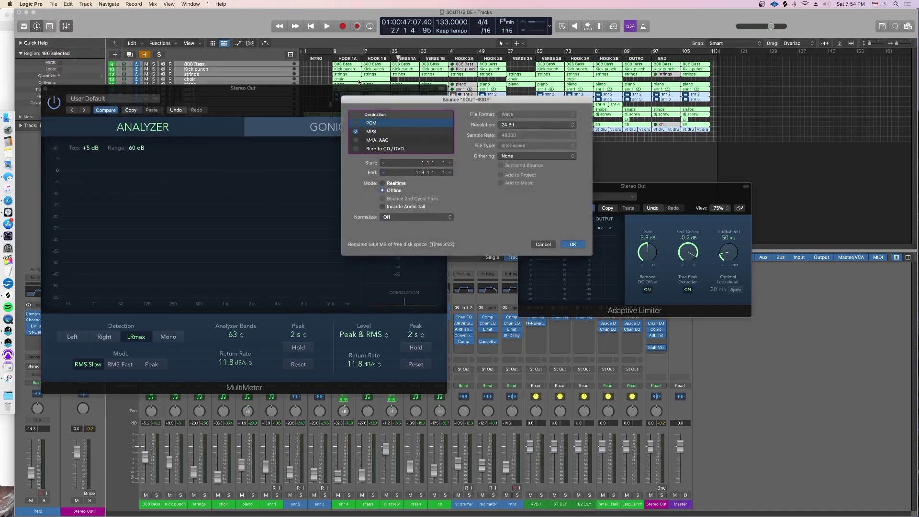
Step: Tick PCM and MP3 in the Bounce dialog, review the 320 kbps rate, then cancel and close the MultiMeter
click(378, 221)
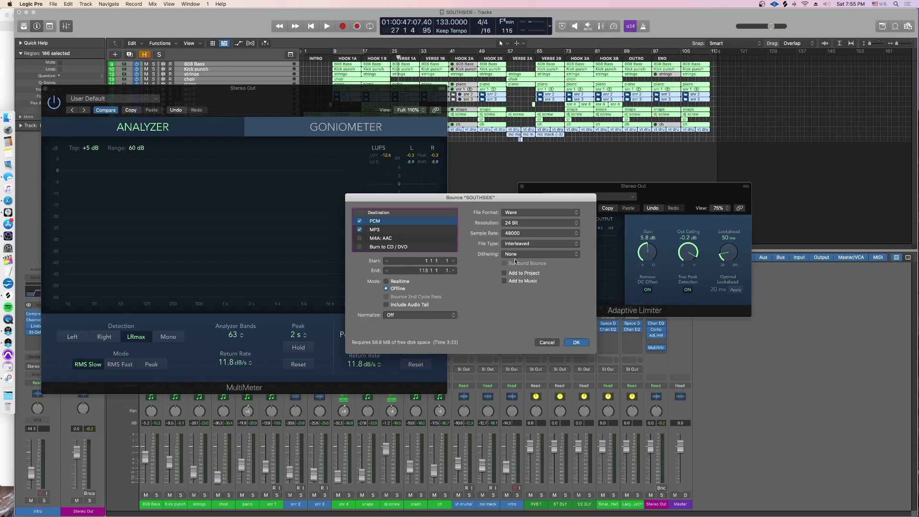
click(376, 230)
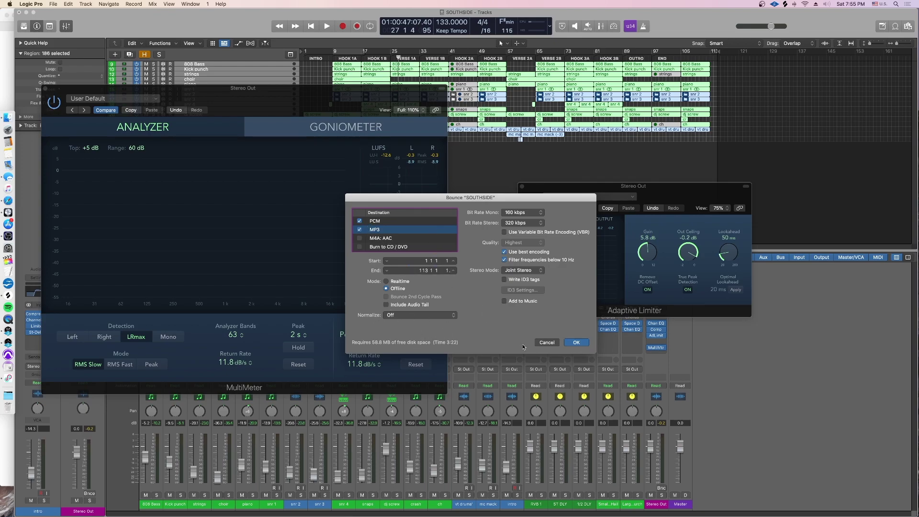
click(545, 342)
click(47, 90)
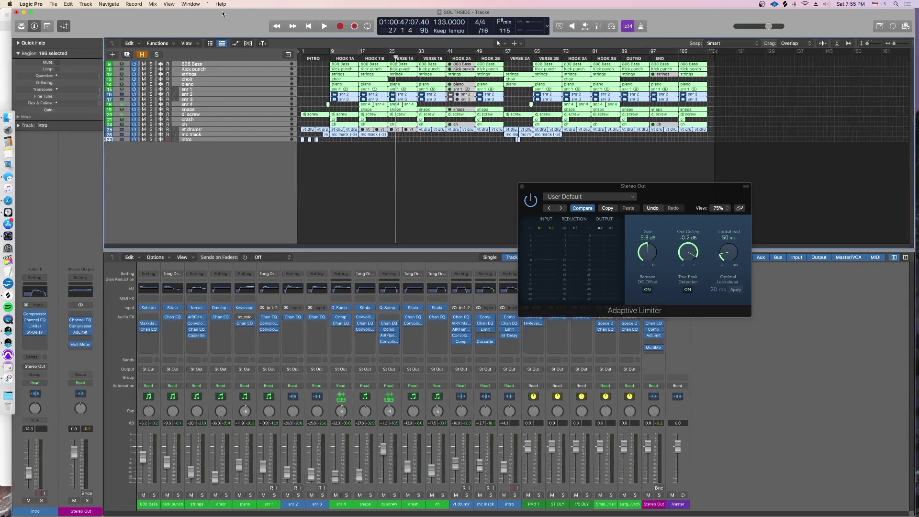
Step: Close the Adaptive Limiter window with Cmd-W
key(super+w)
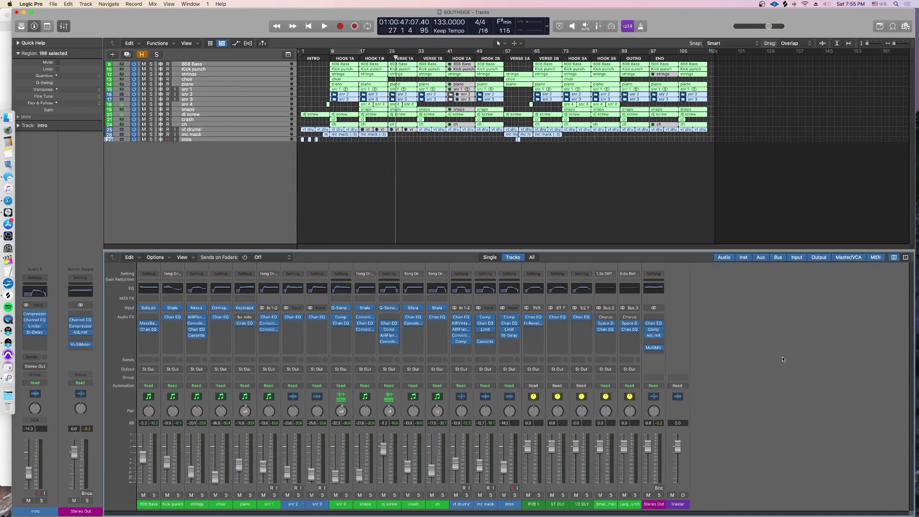